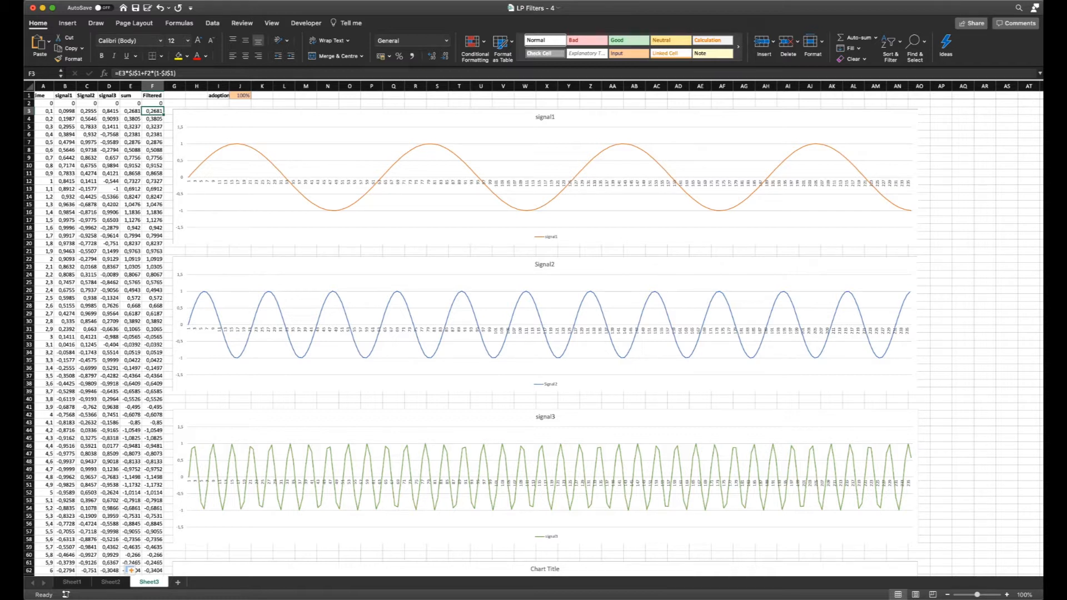
- Examine the first entries of the time column, ending with the range A2:A7 selected
scroll(53, 111, left, 1)
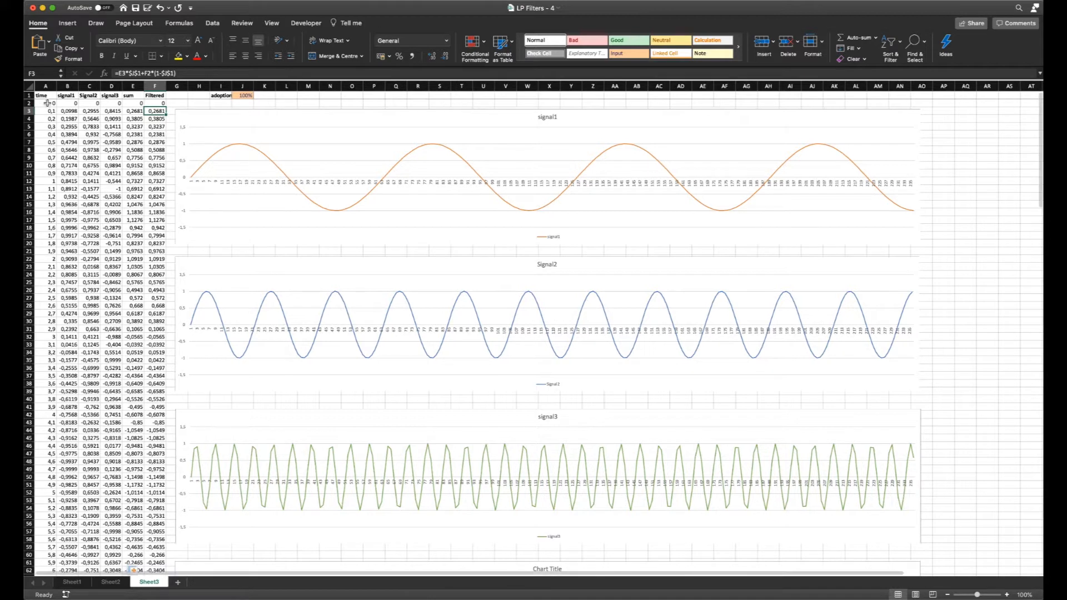
click(48, 111)
click(44, 119)
click(43, 127)
click(43, 134)
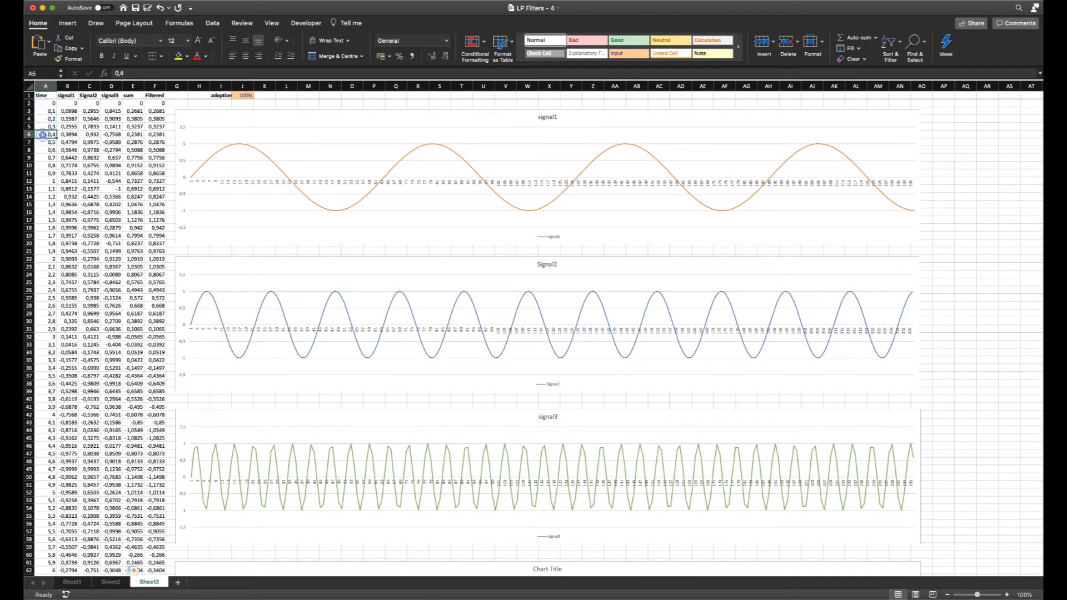
drag(47, 103, 47, 139)
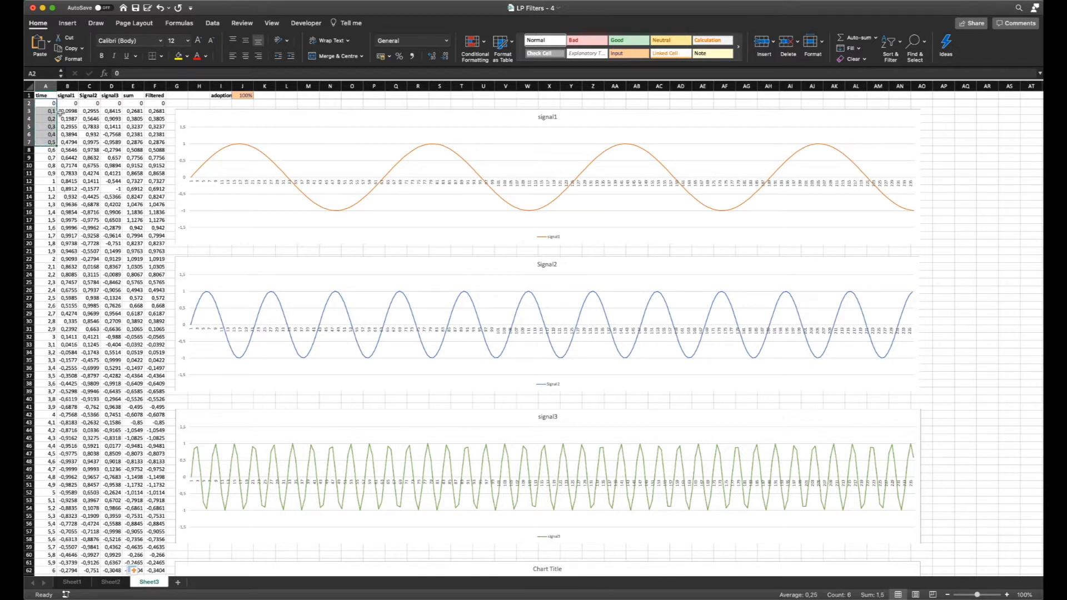
- Inspect the row 2 formulas of the signal1, Signal2 and signal3 columns and the time cell they refer to
click(67, 86)
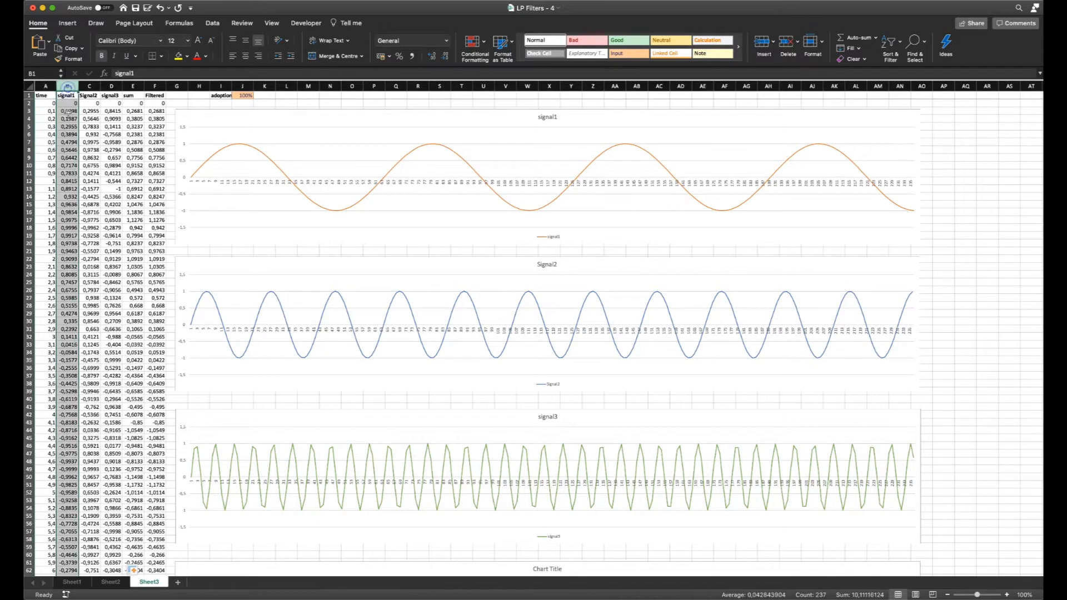
click(68, 104)
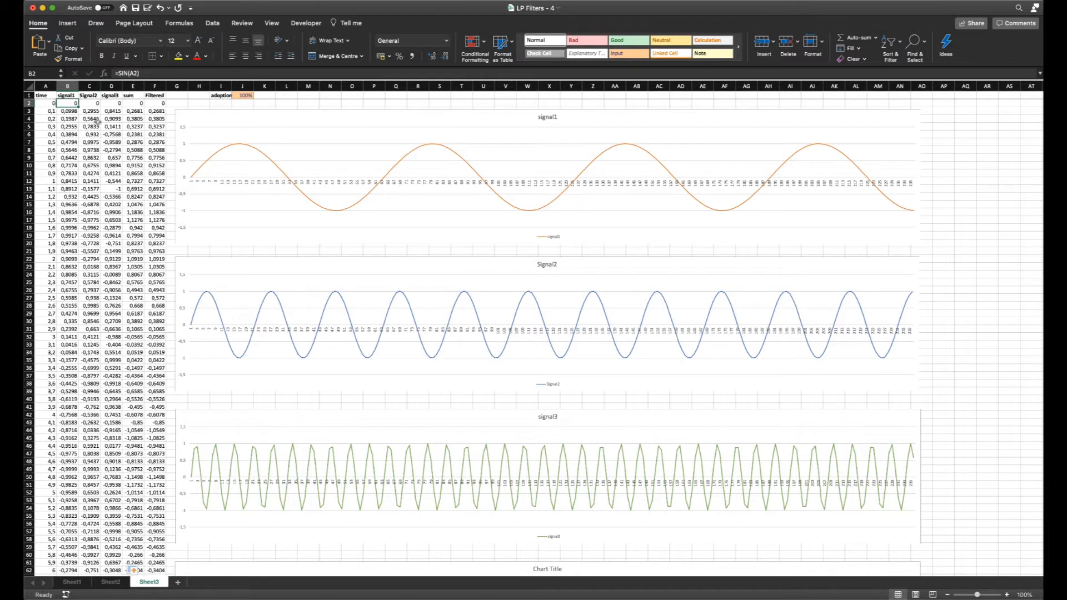
click(92, 104)
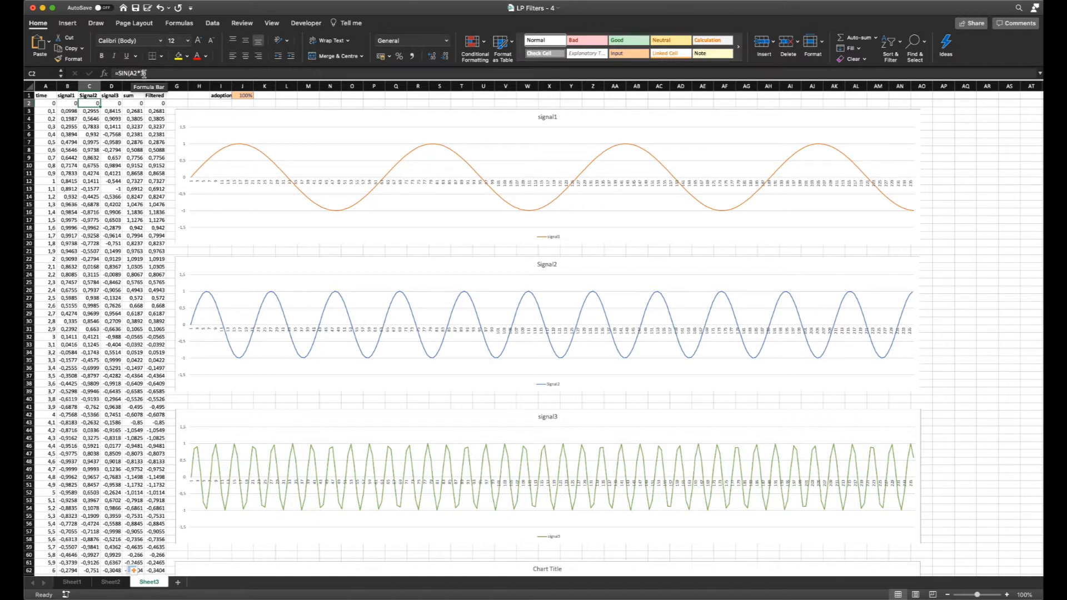
click(51, 104)
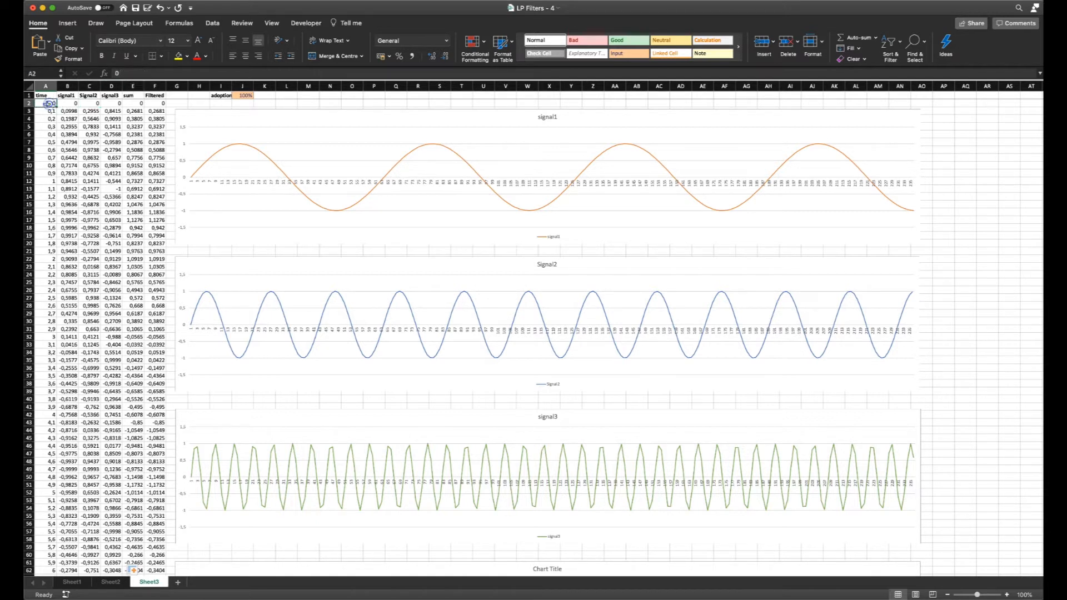
click(111, 104)
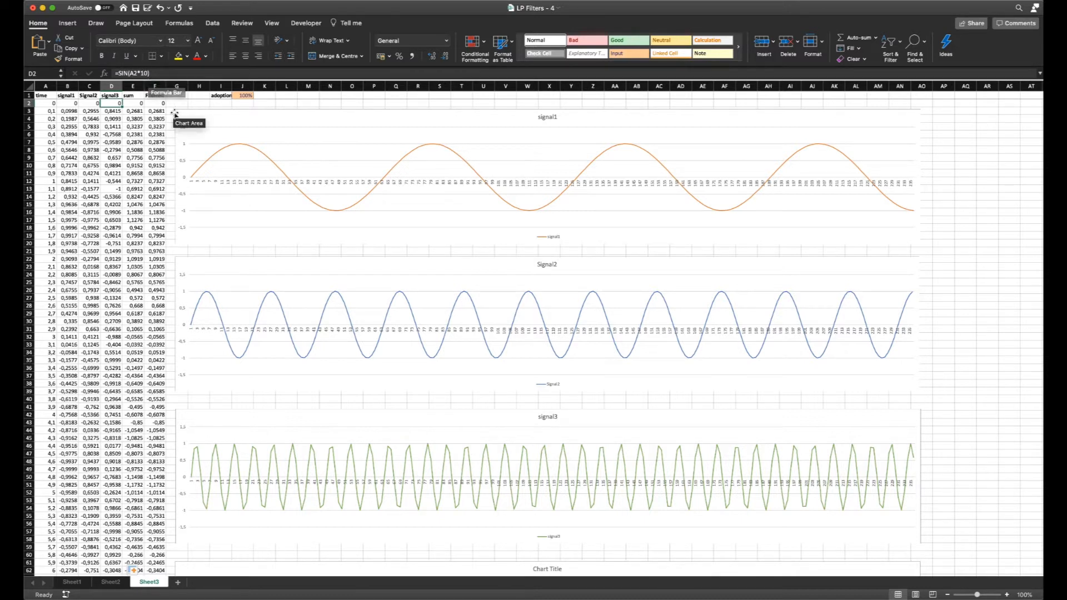
- Examine the plotted series and their source columns in the signal1, Signal2 and signal3 charts
click(231, 148)
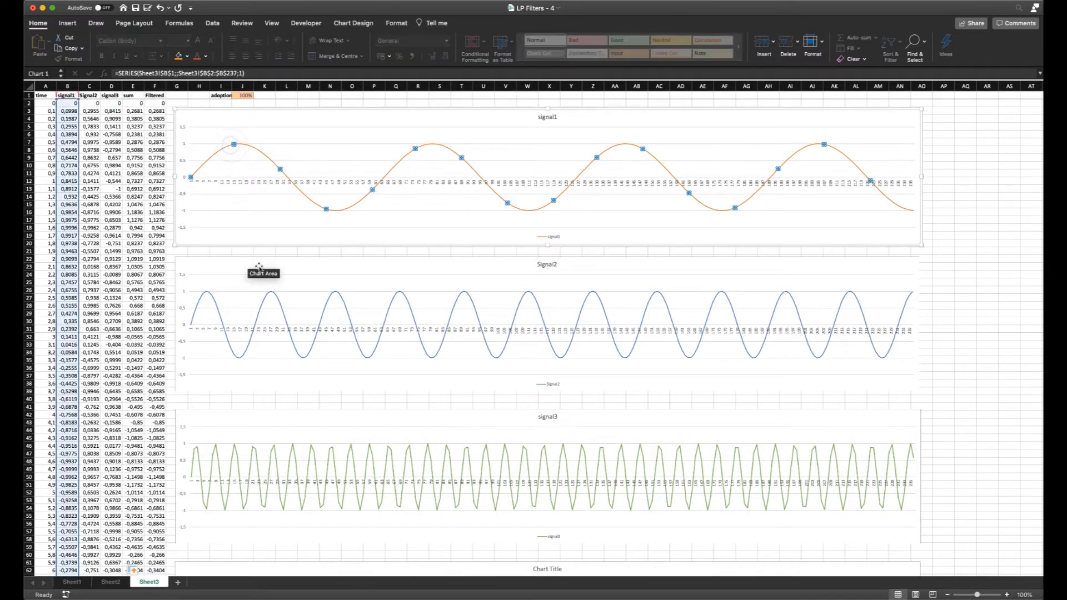
click(265, 303)
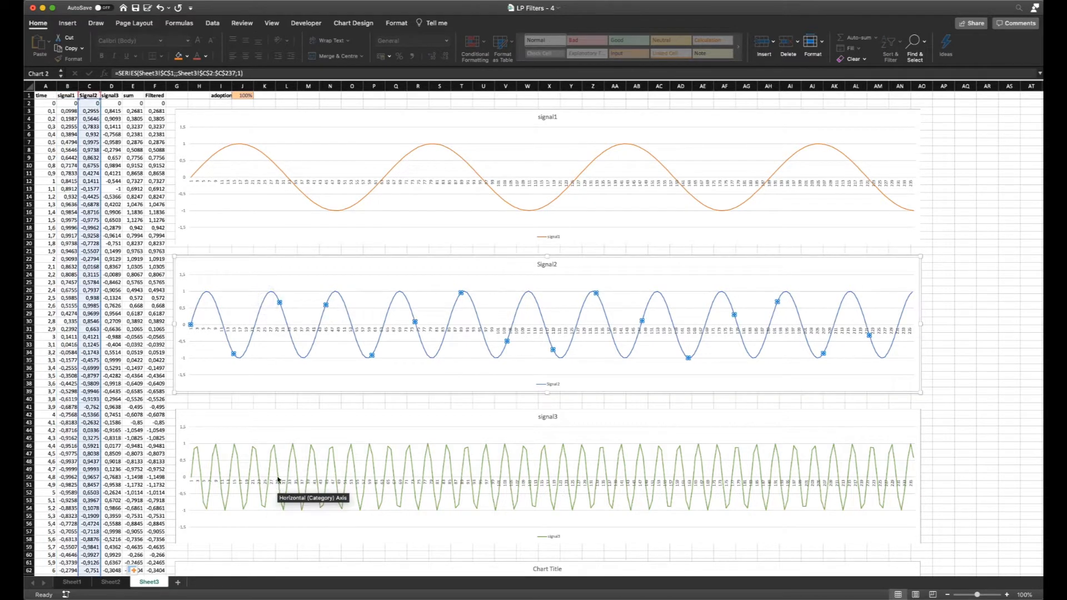
click(277, 464)
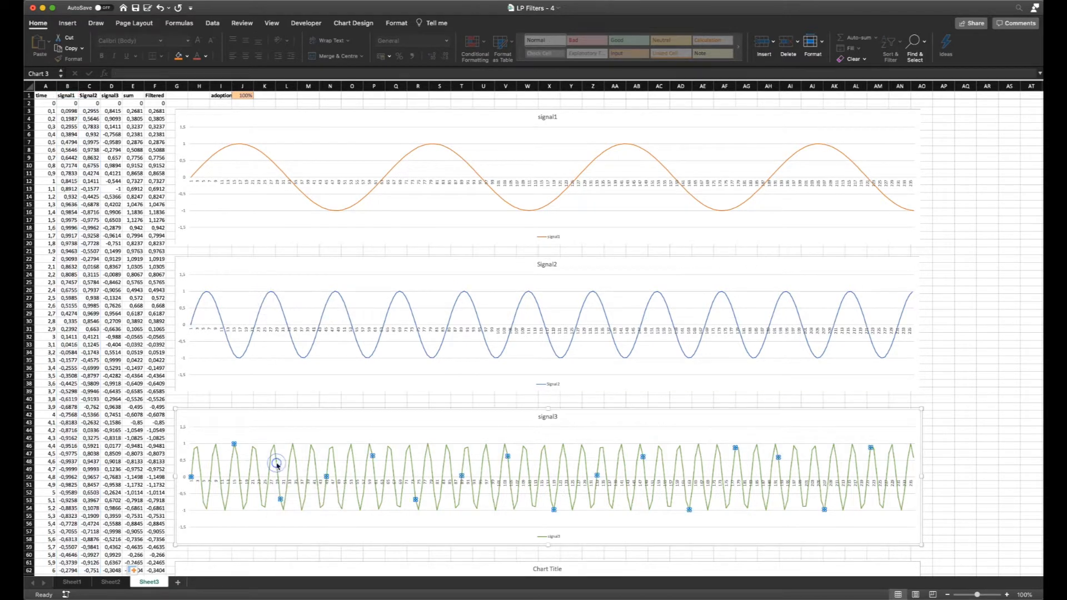
click(280, 303)
click(288, 459)
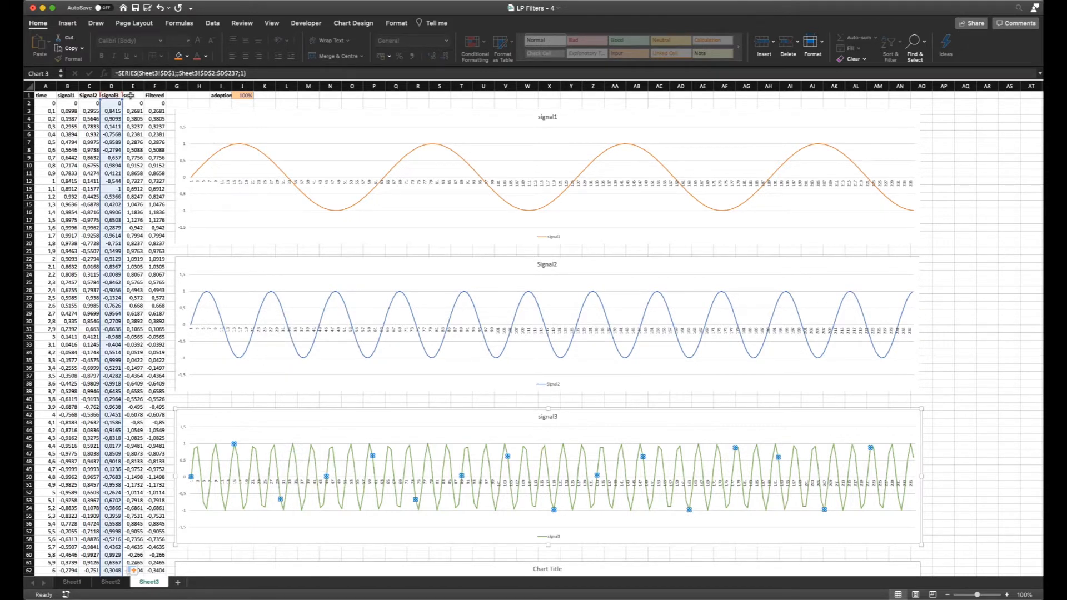
click(197, 103)
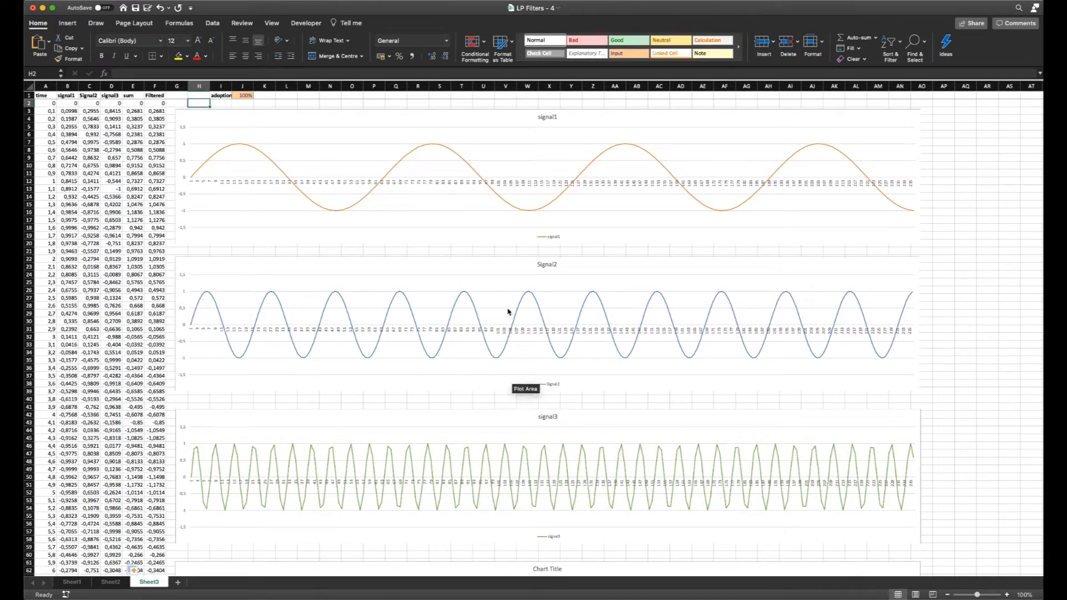
click(508, 204)
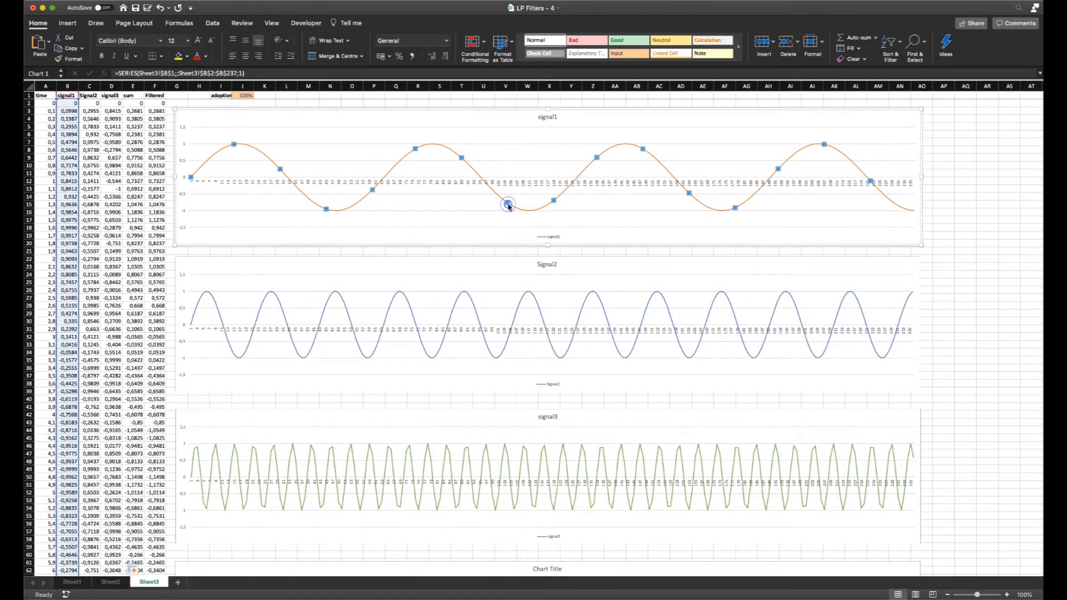
click(503, 468)
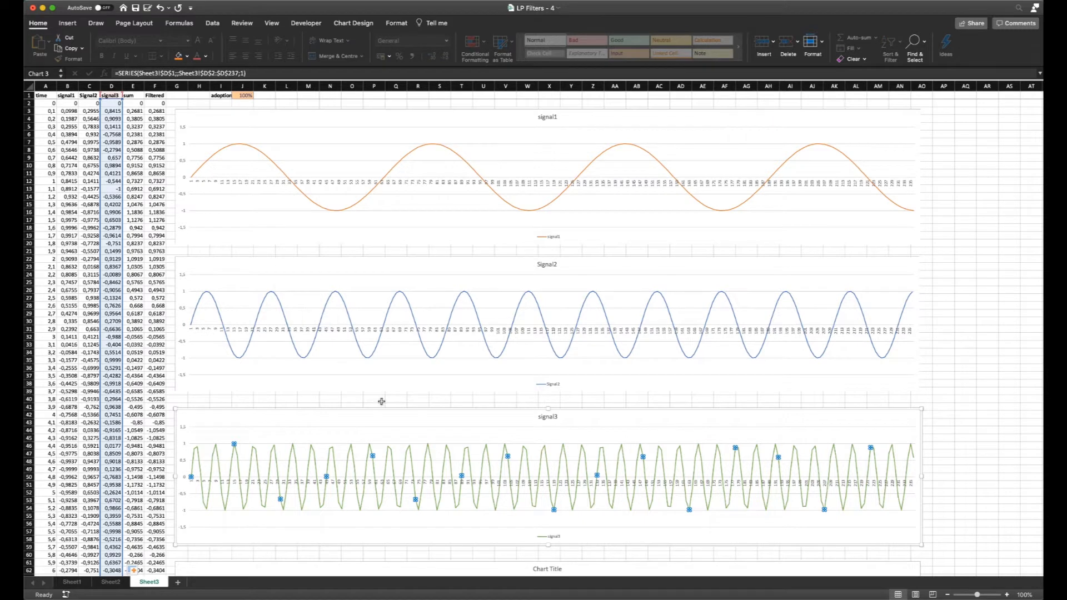
- Inspect the sum formula in E2 and view the combined chart of the sum and Filtered series below the signal charts
click(138, 105)
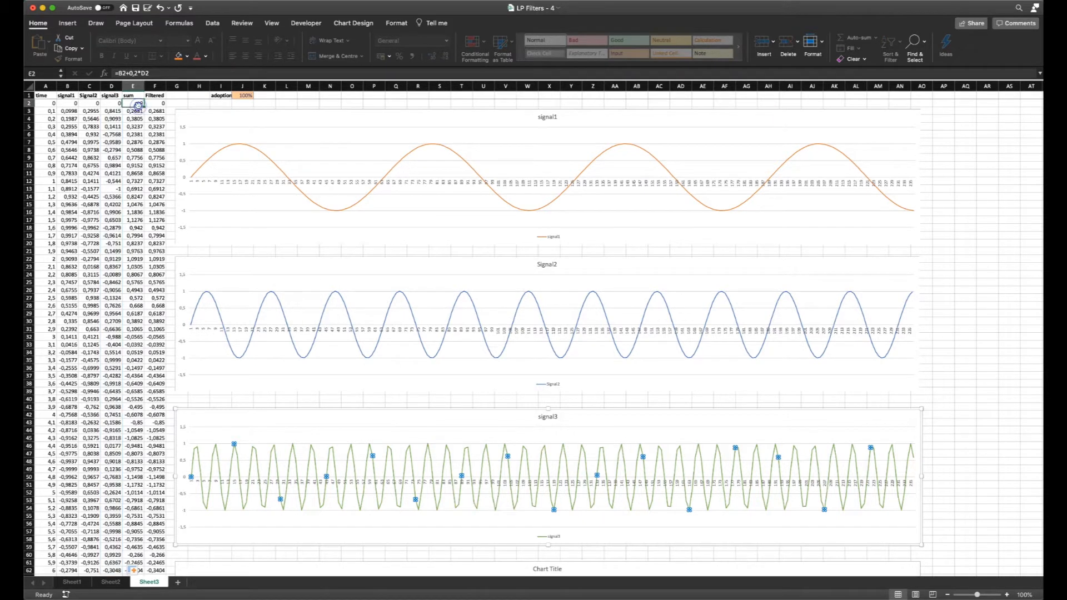
click(124, 73)
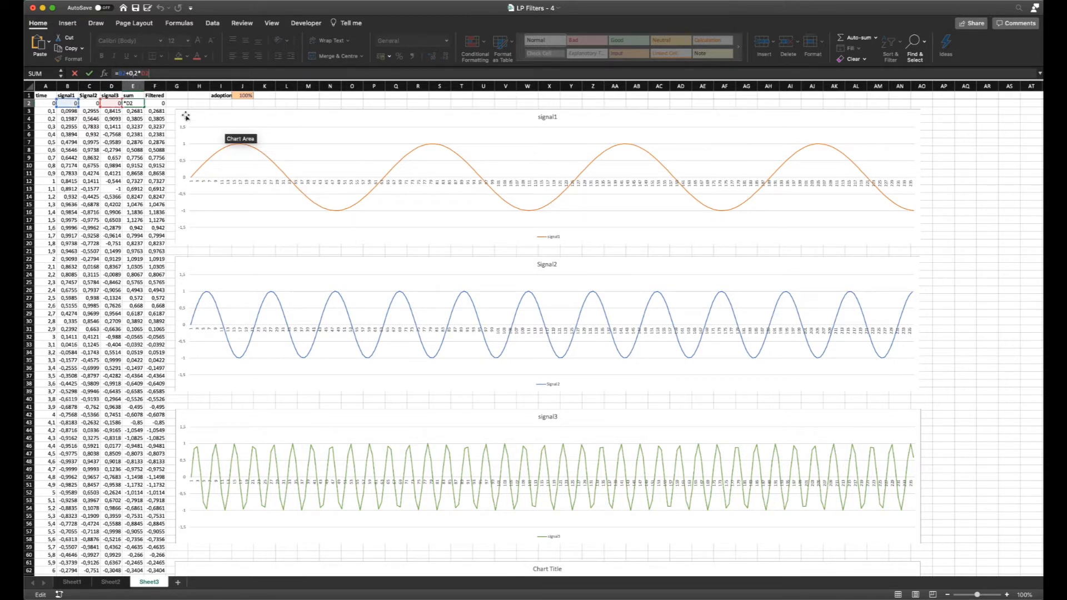
scroll(364, 244, down, 5)
scroll(367, 258, down, 10)
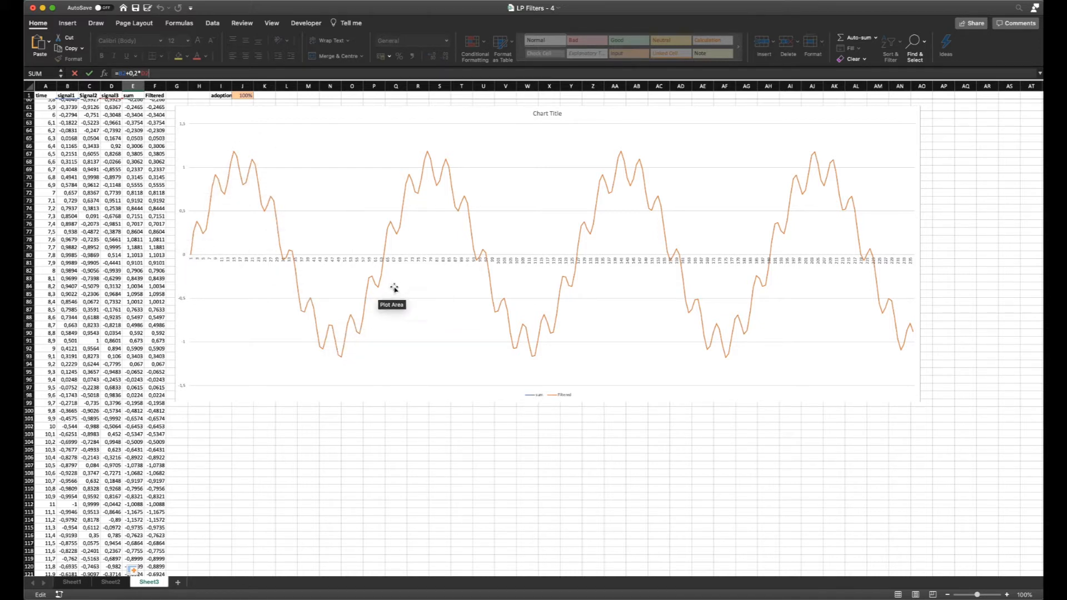
scroll(395, 287, up, 5)
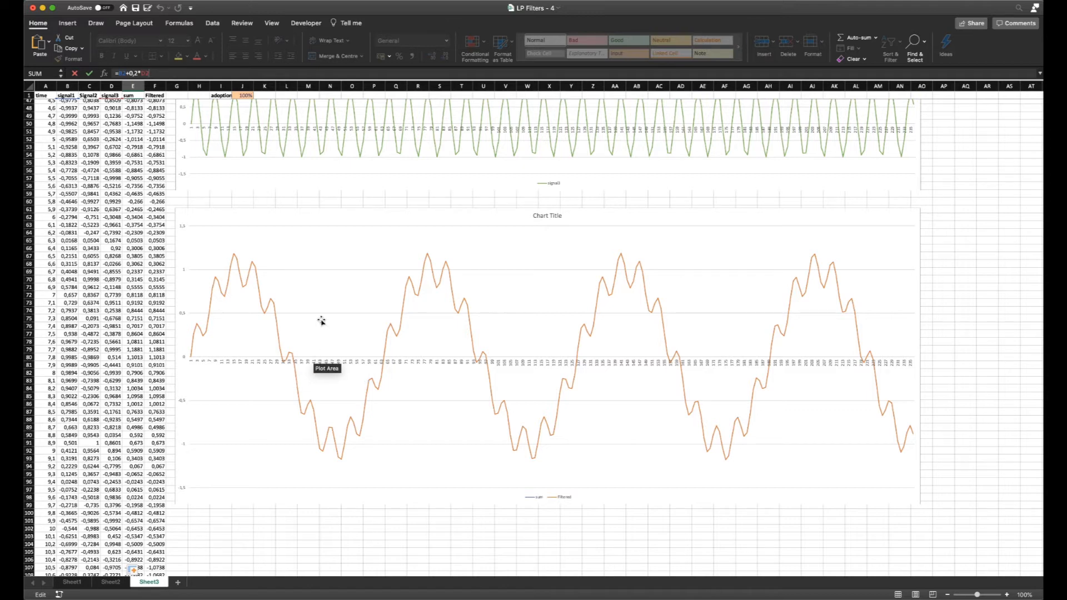
scroll(517, 250, down, 5)
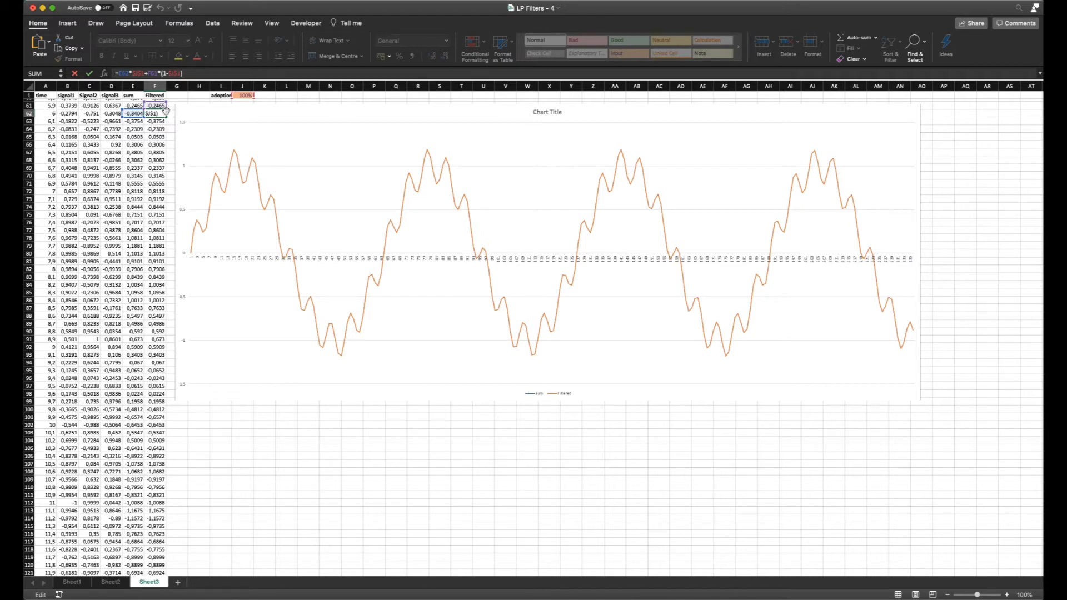
- Examine the sum and Filtered columns, and show the cell references used by the filter formula in F63
click(133, 87)
click(155, 86)
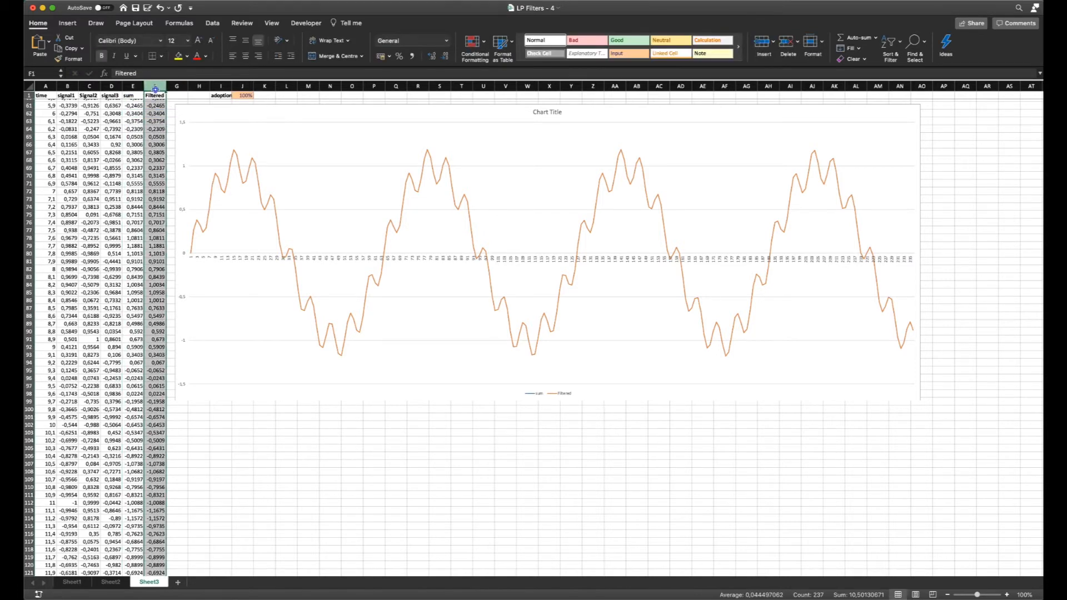
click(155, 121)
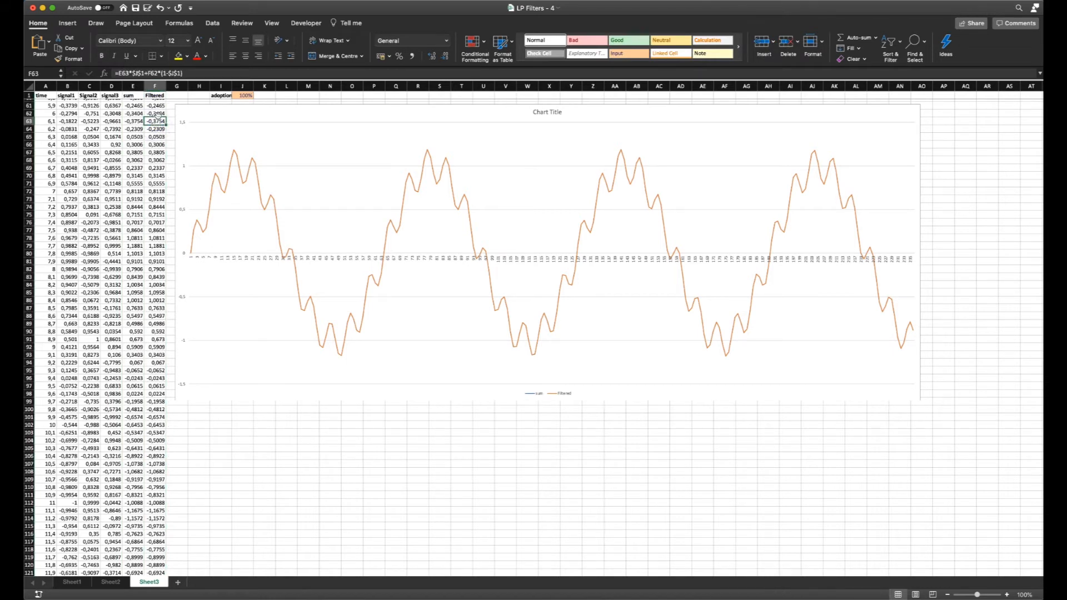
double_click(156, 120)
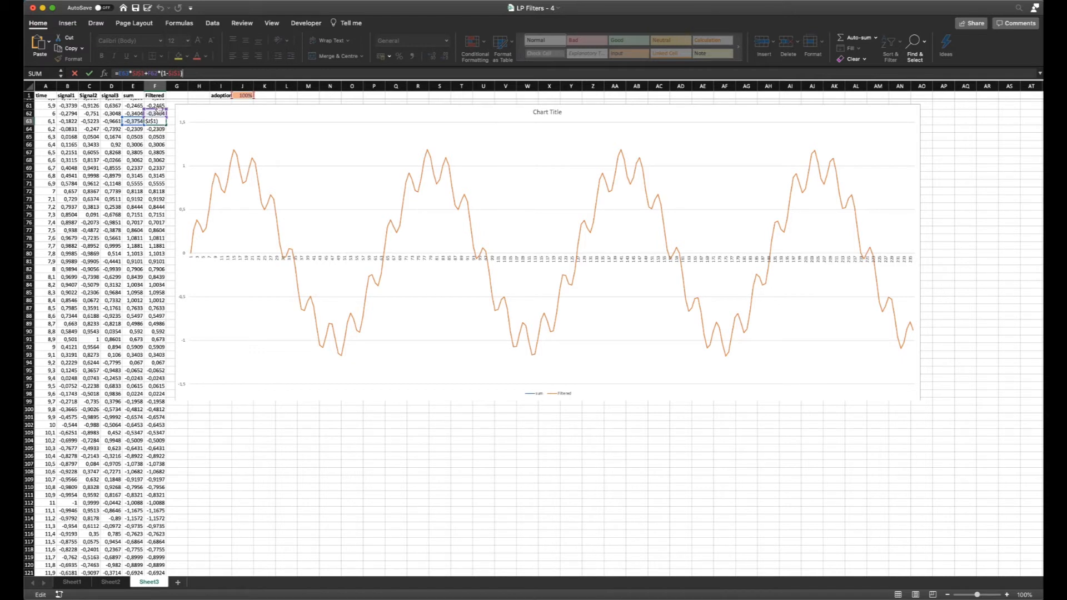
- Set the adoption percentage in J1 to 60%
click(245, 95)
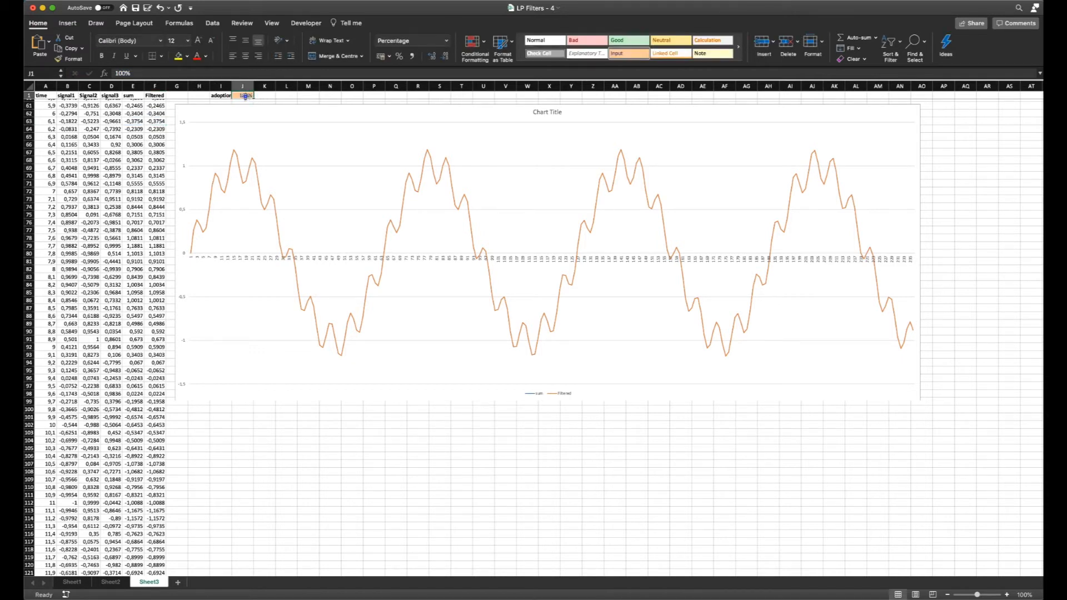
double_click(246, 95)
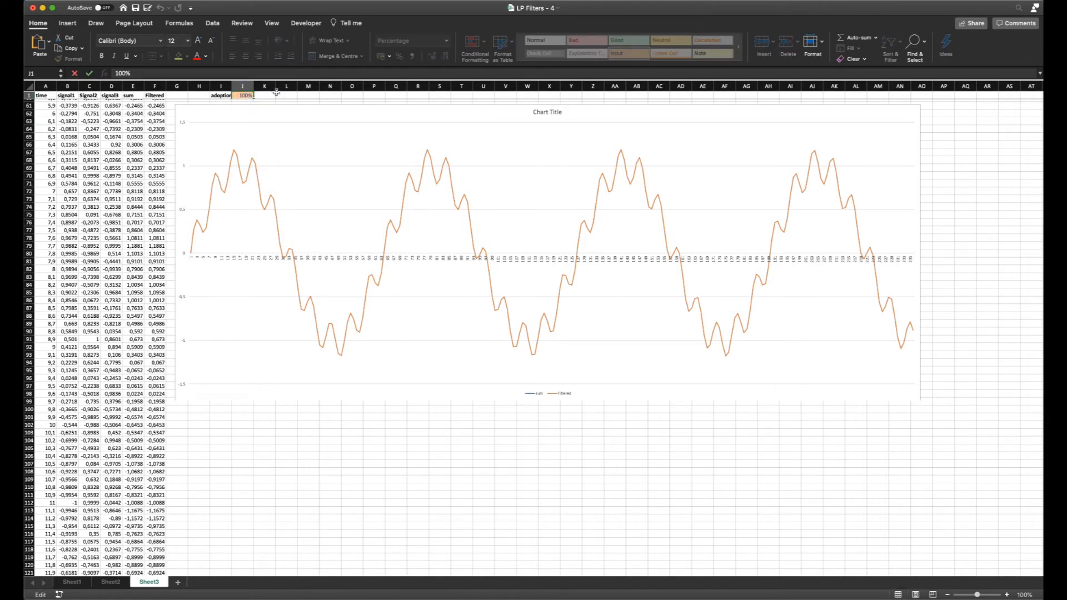
key(Escape)
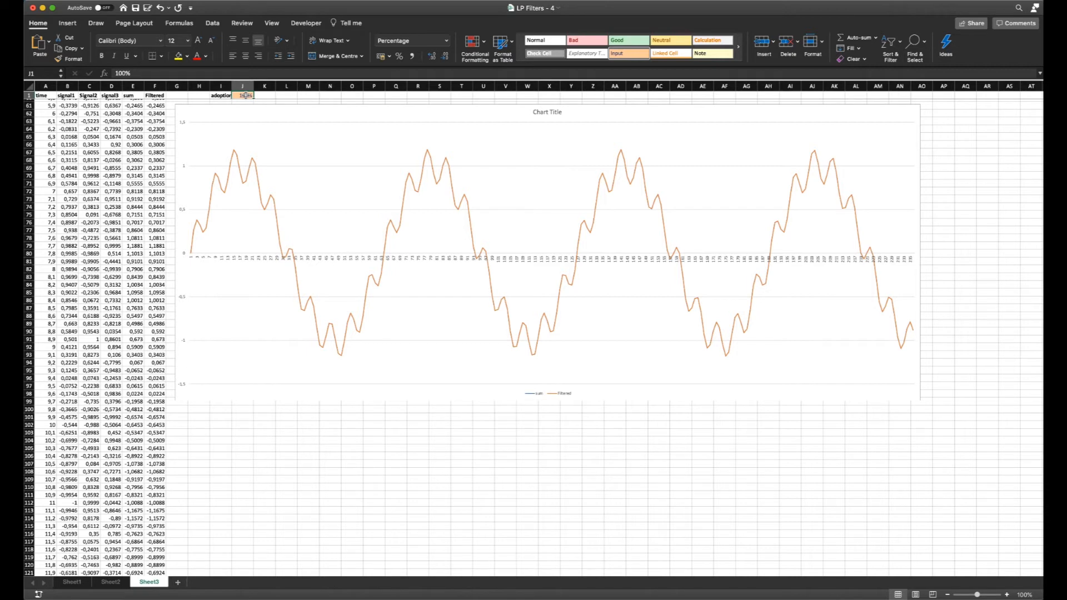
text(60)
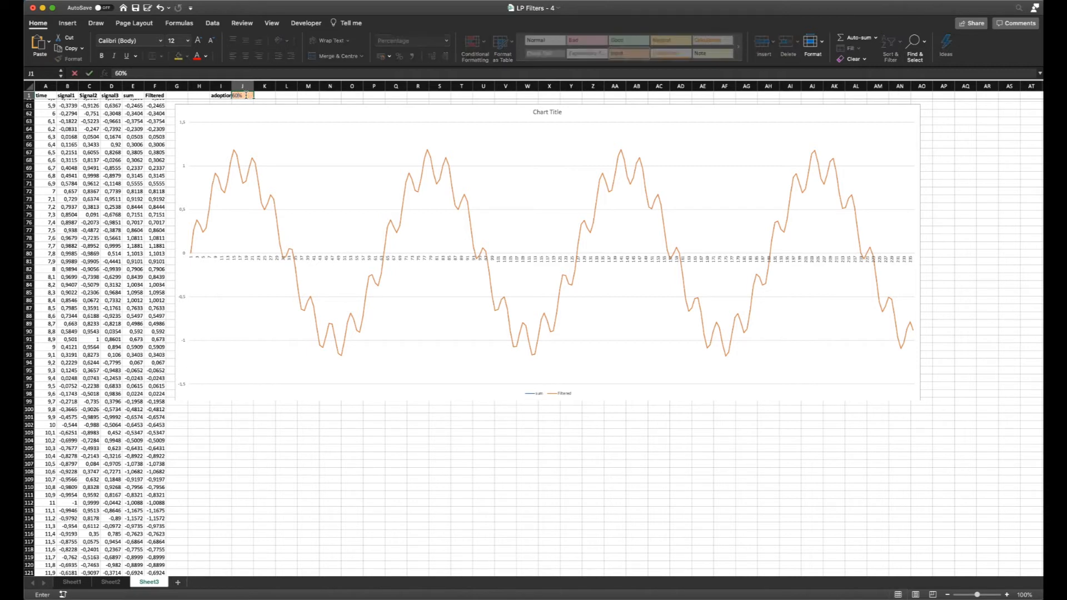
click(261, 96)
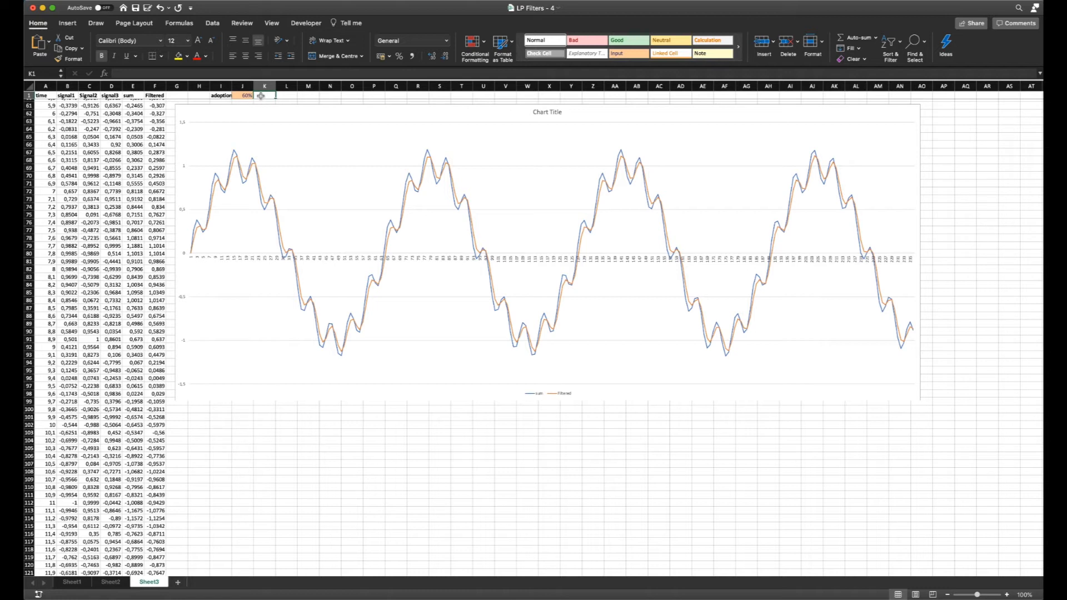
- Set the adoption percentage in J1 to 30%
click(246, 95)
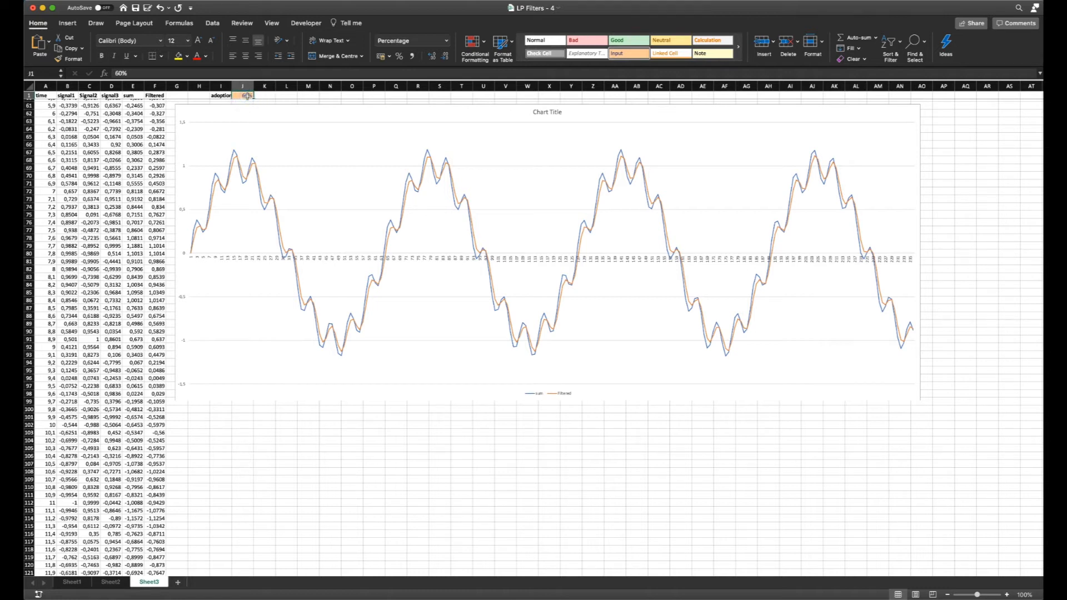
text(30)
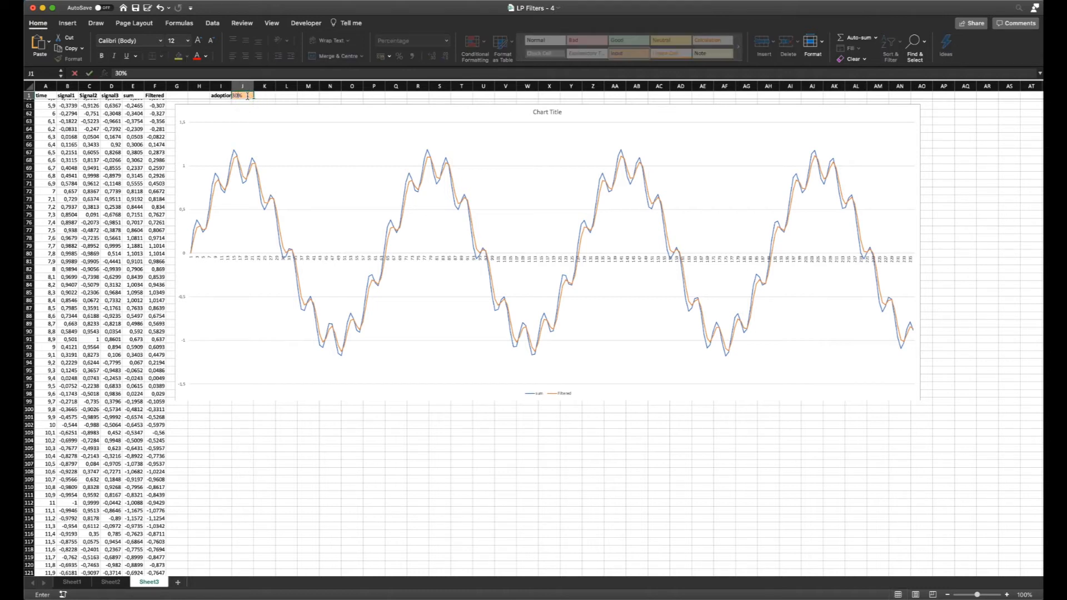
key(Tab)
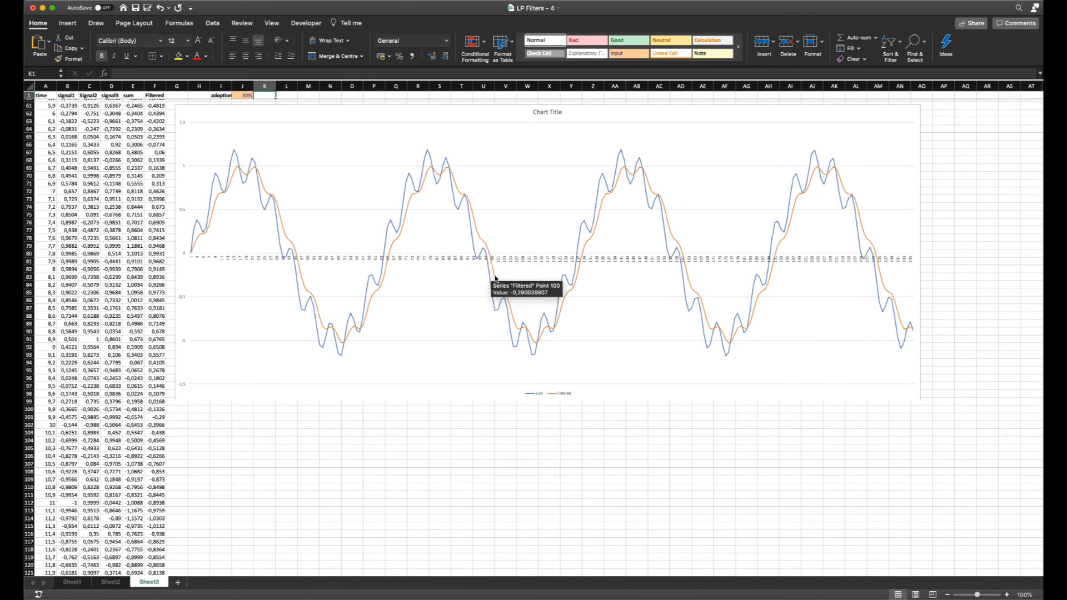
- Compare the three source signal charts with the sum and Filtered curves in the combined chart
scroll(495, 279, up, 15)
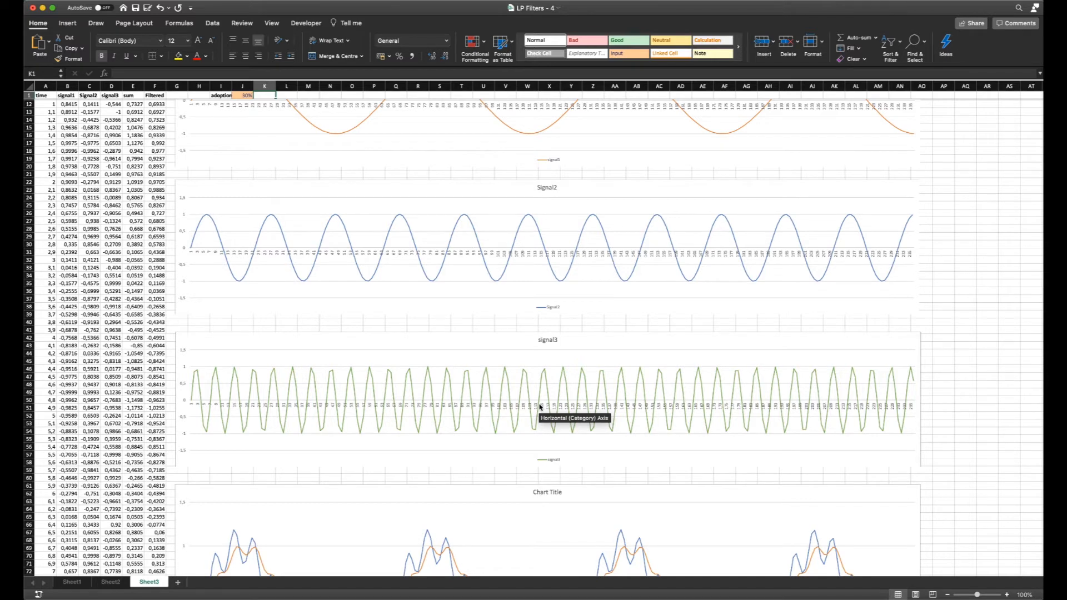
scroll(539, 406, up, 3)
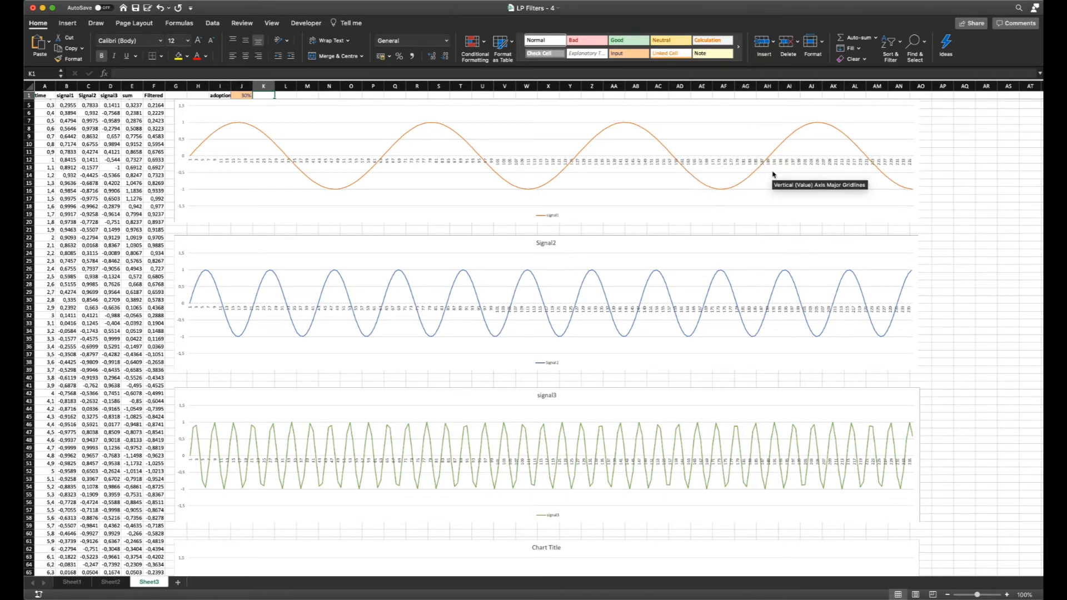
scroll(666, 439, down, 5)
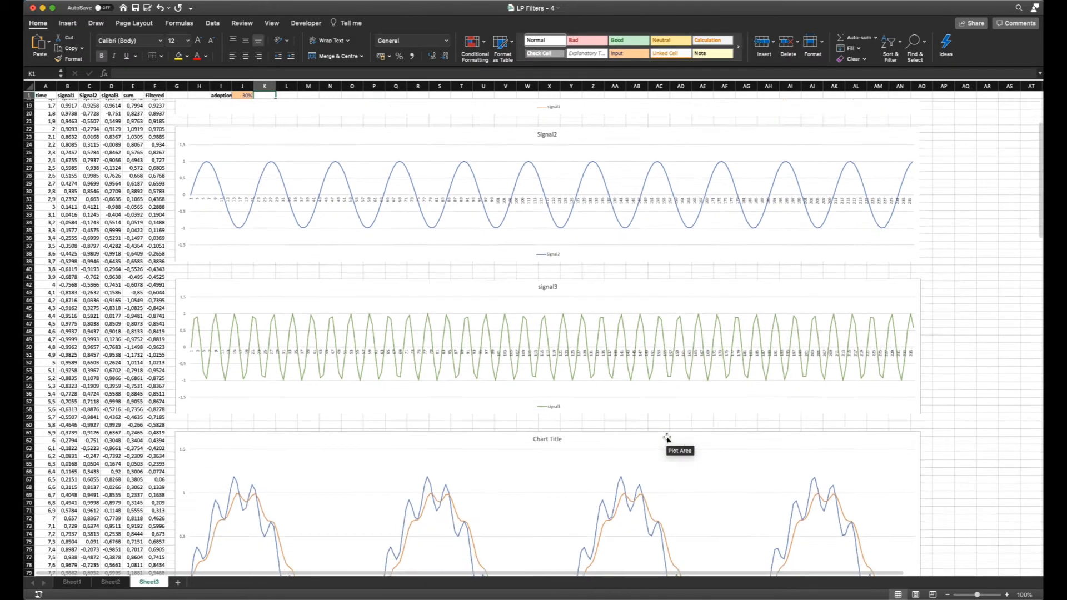
scroll(667, 439, down, 7)
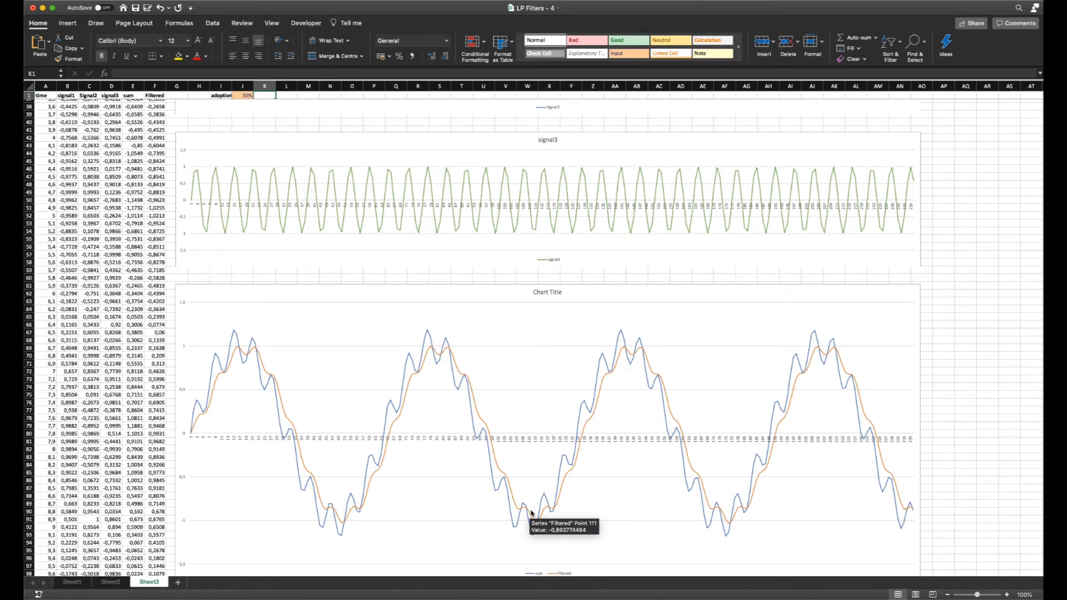
- Set the adoption percentage in J1 to 10% to recalculate the Filtered curve
scroll(531, 512, down, 1)
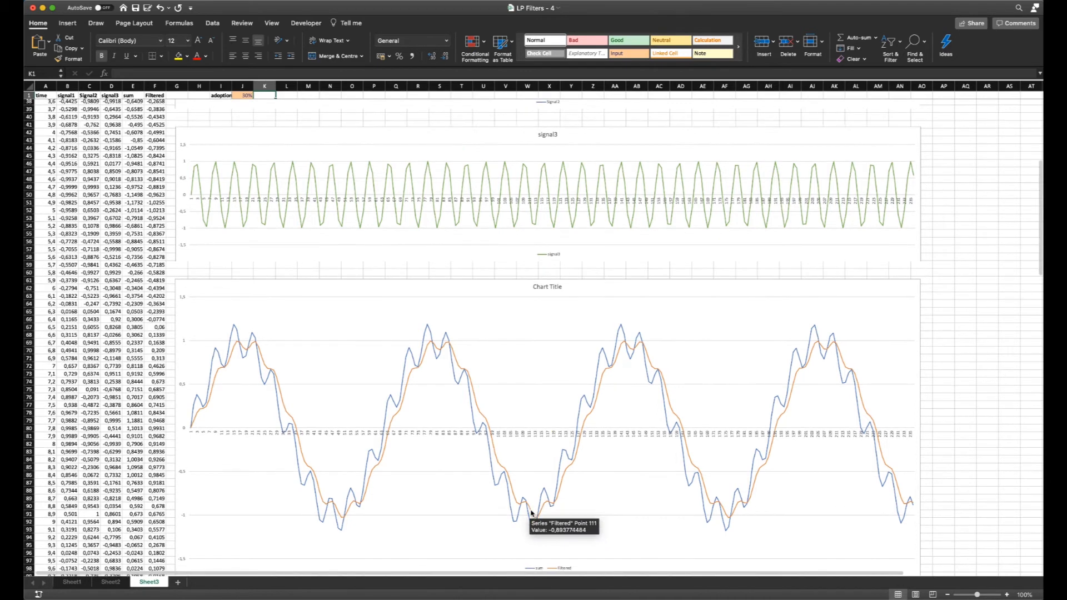
click(246, 97)
text(10)
click(261, 96)
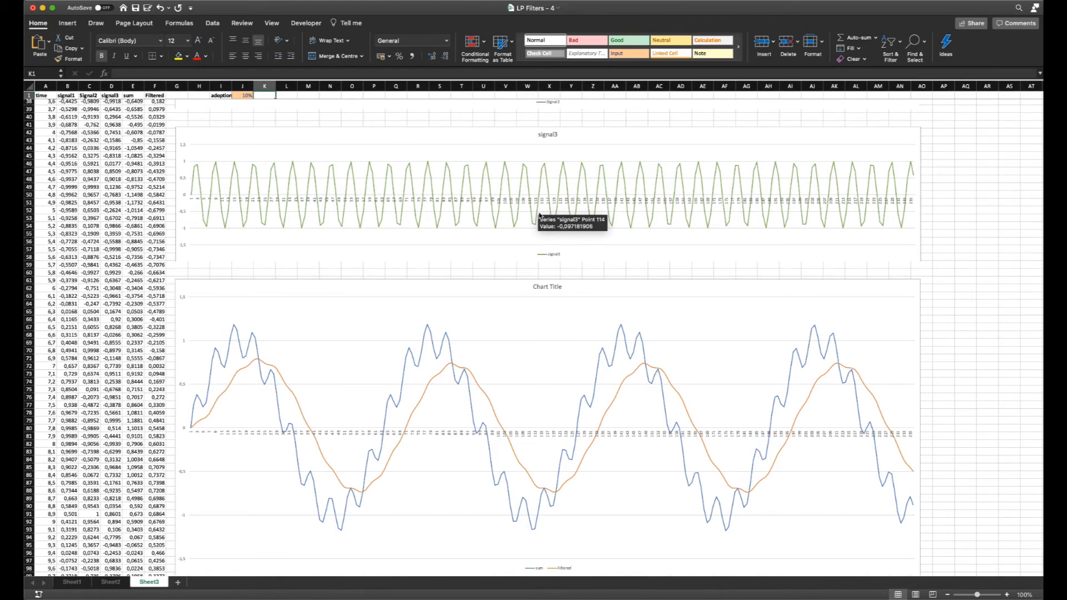
- Review the sum and Filtered curves in the combined chart, and set the adoption percentage in J1 to 5%
scroll(543, 204, down, 5)
scroll(540, 211, up, 8)
scroll(542, 217, up, 8)
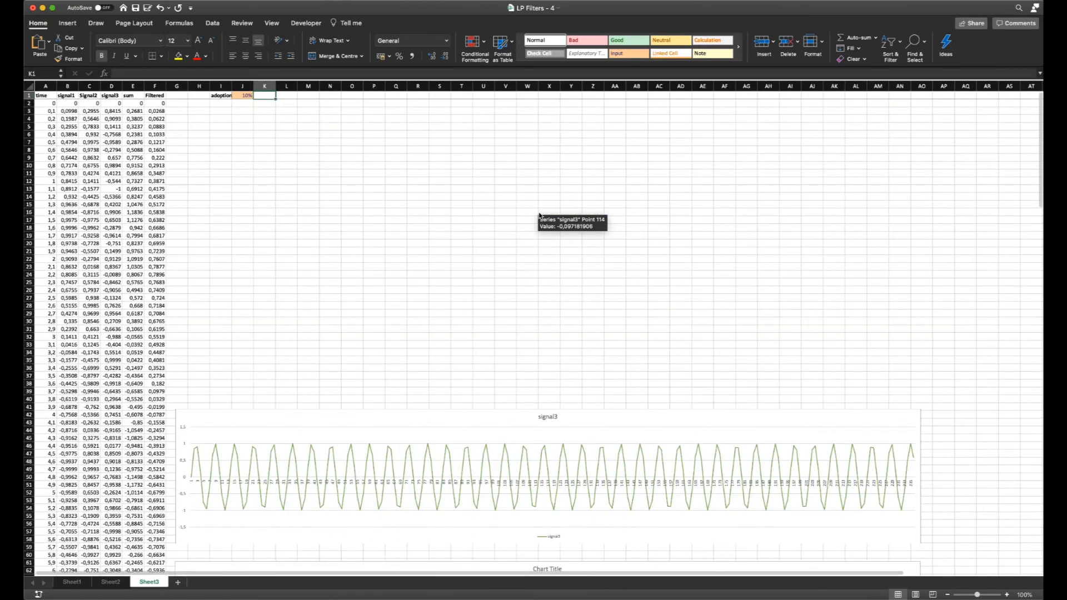
scroll(533, 187, down, 12)
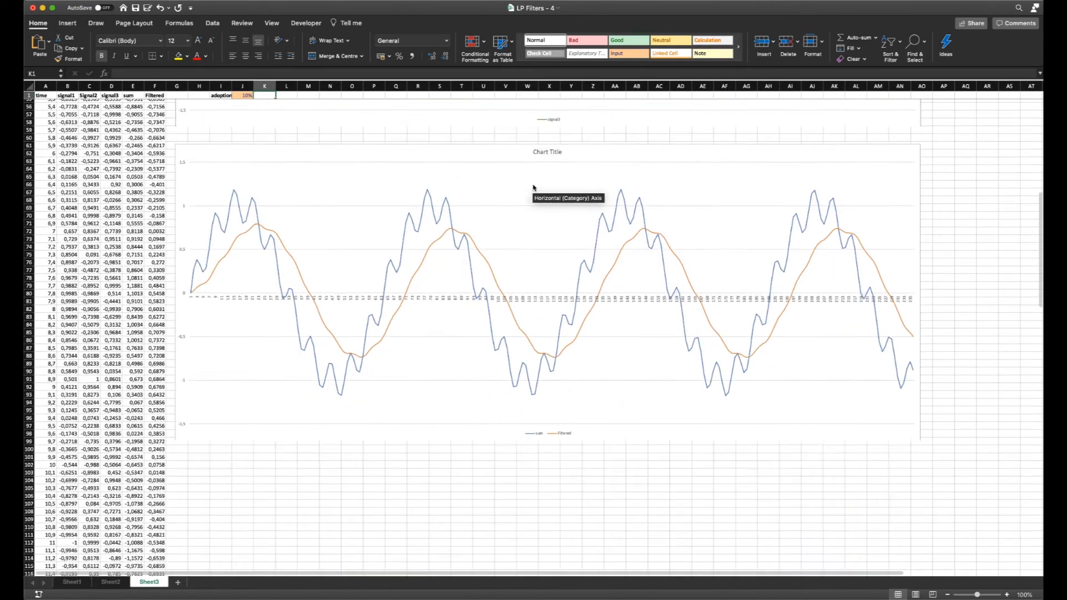
scroll(533, 187, up, 2)
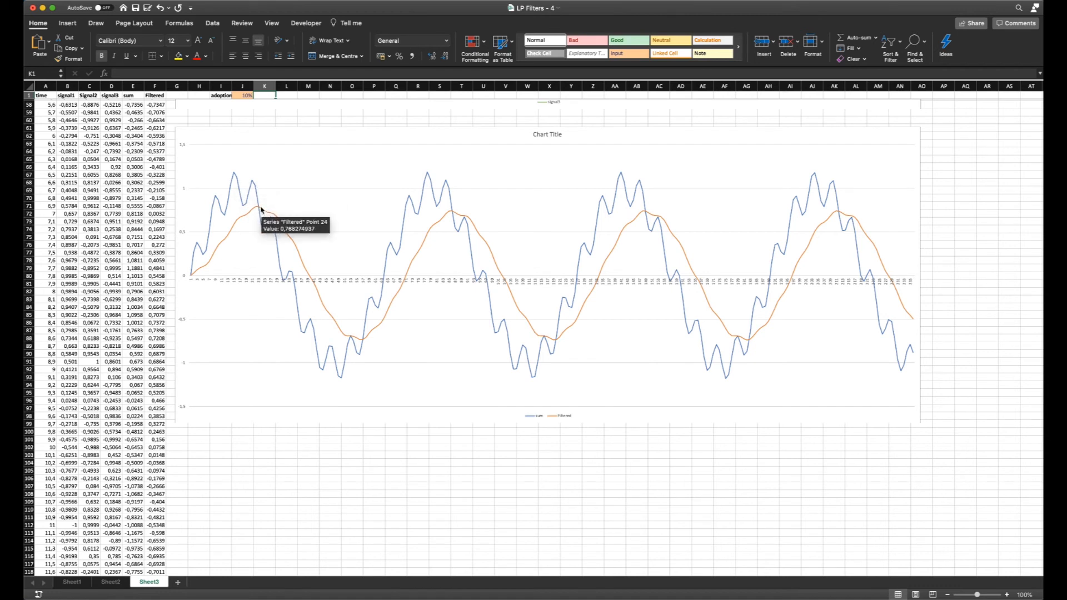
click(241, 96)
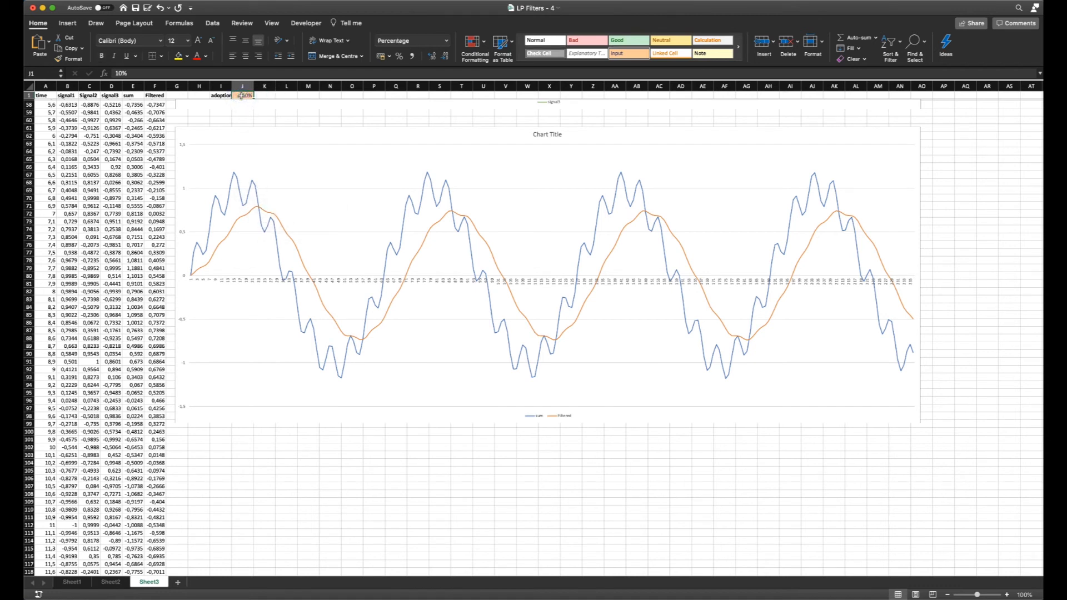
text(5)
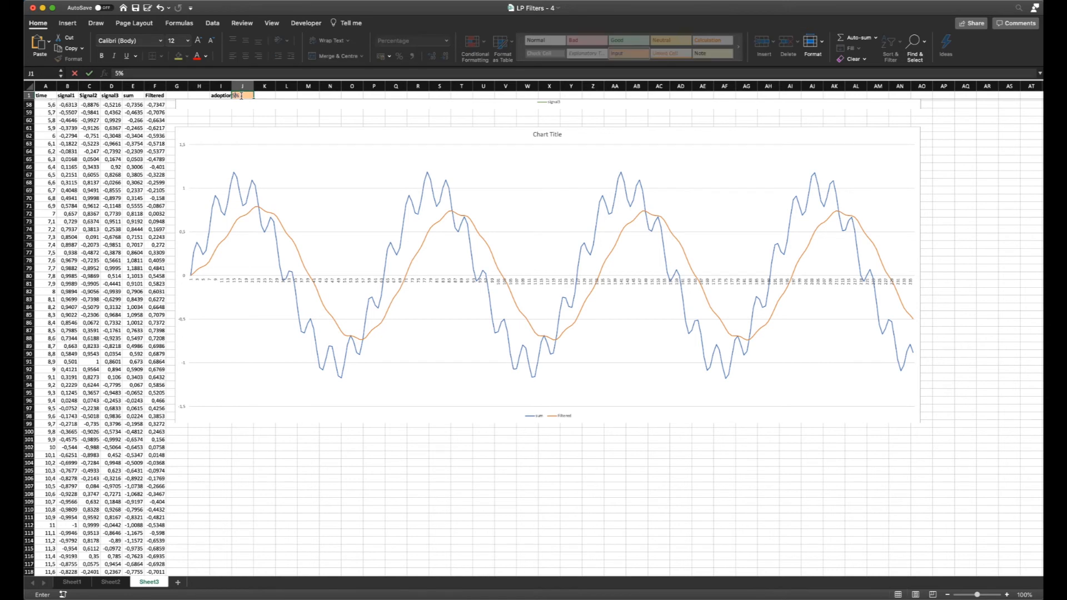
click(261, 95)
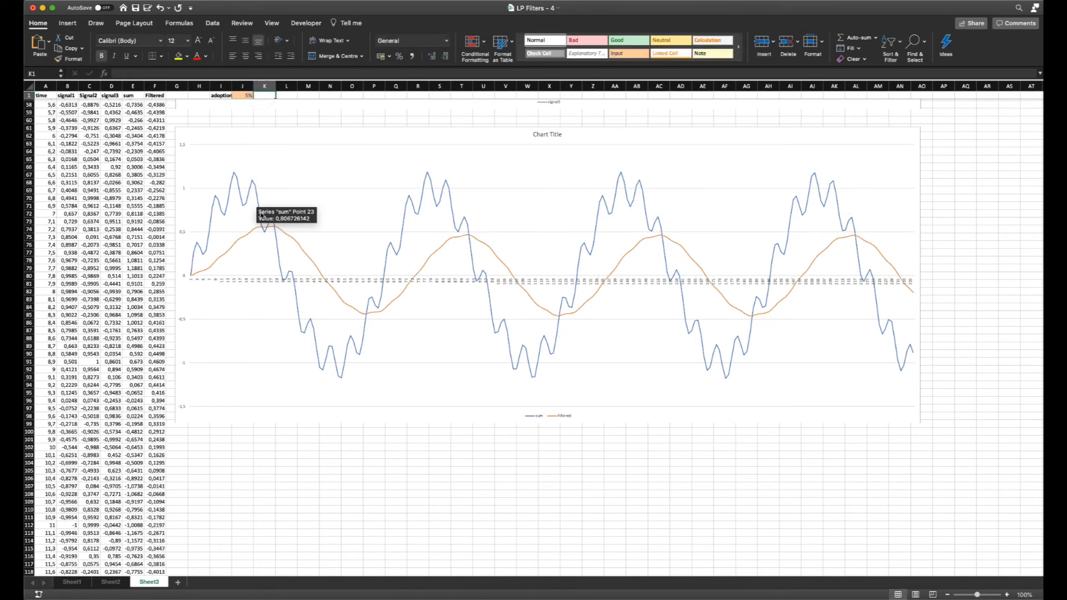